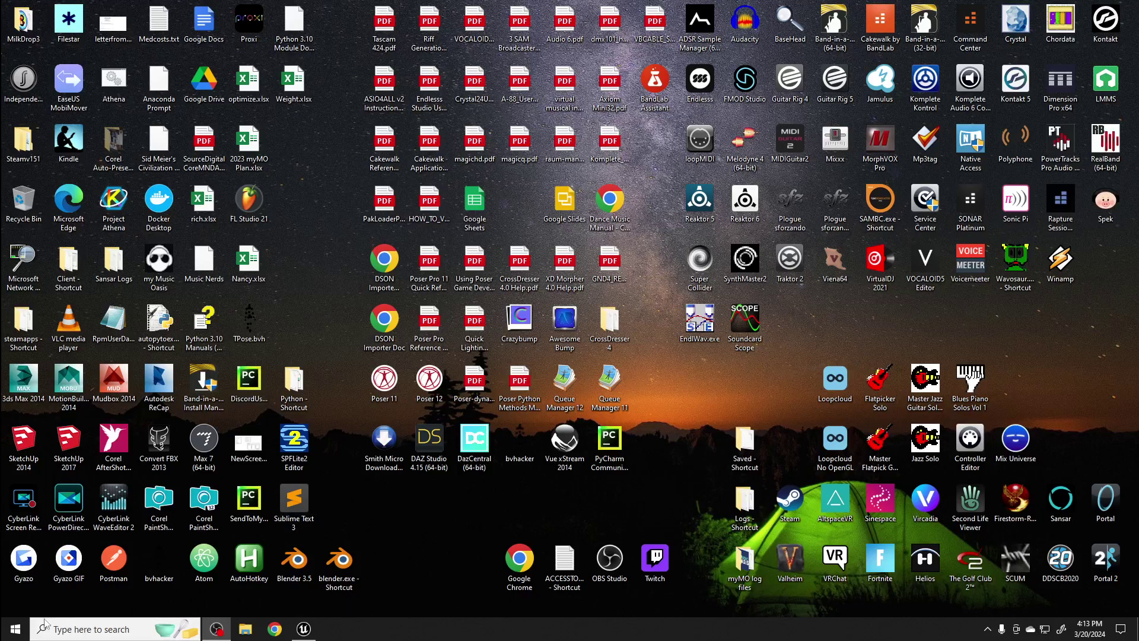
- Start Steam from the Start menu and launch Music Nerds from its downloads page
click(16, 630)
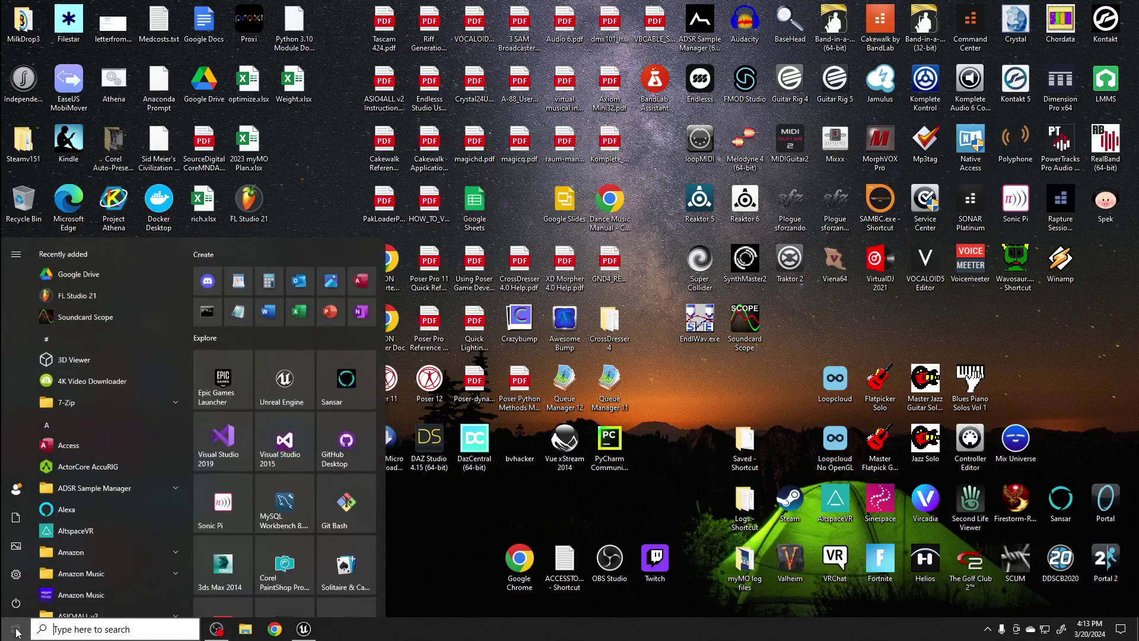
scroll(302, 483, down, 1)
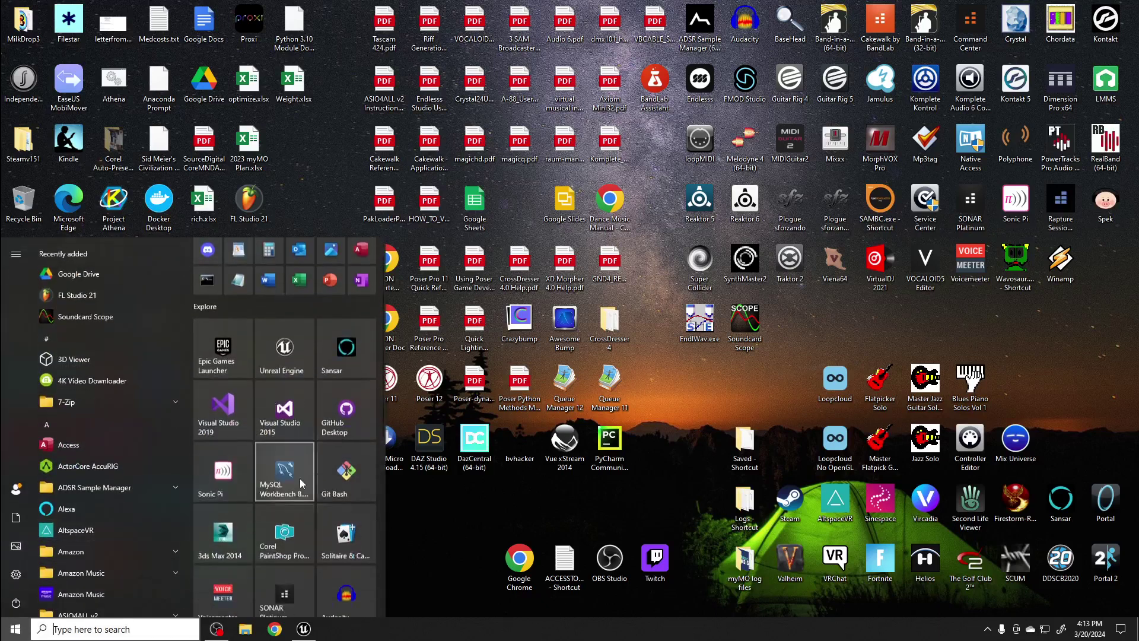
scroll(301, 484, down, 2)
click(376, 532)
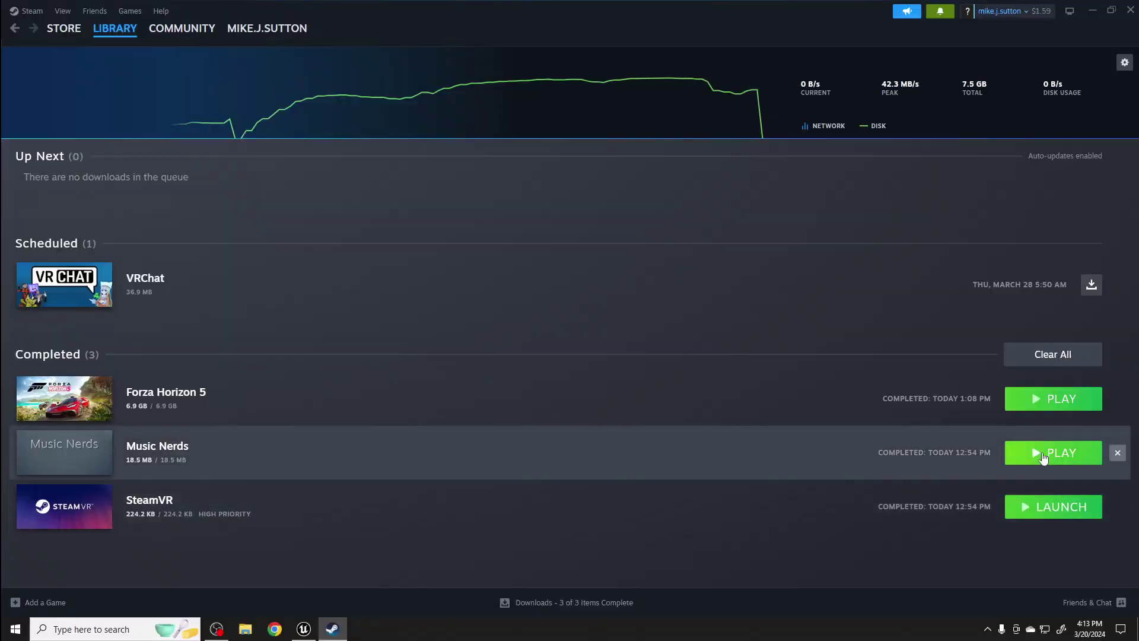
click(1044, 458)
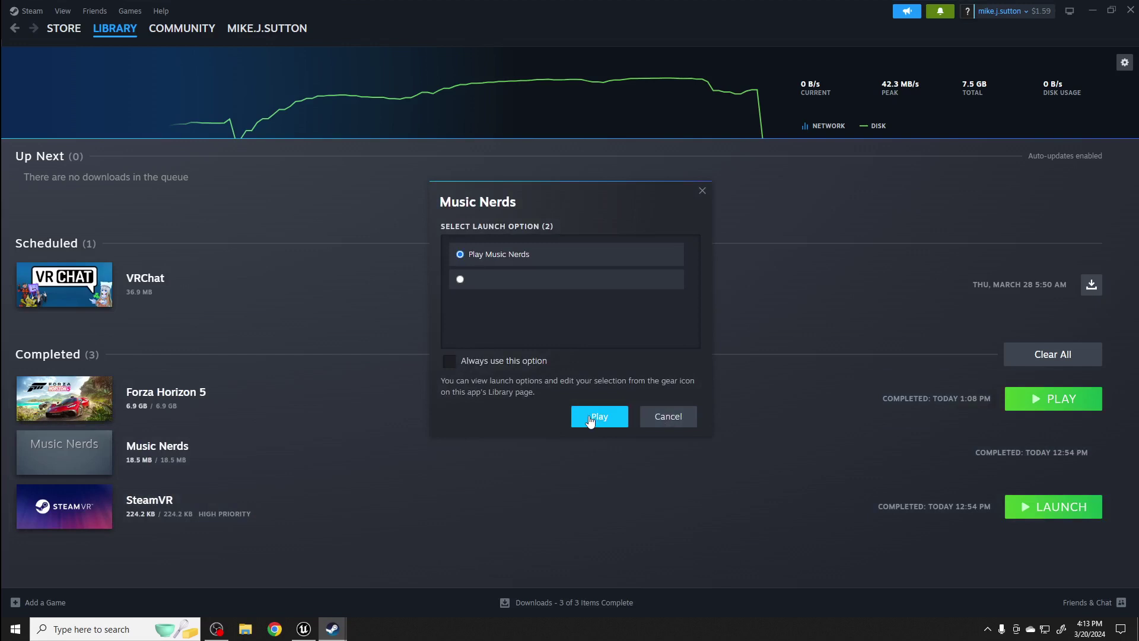
click(598, 415)
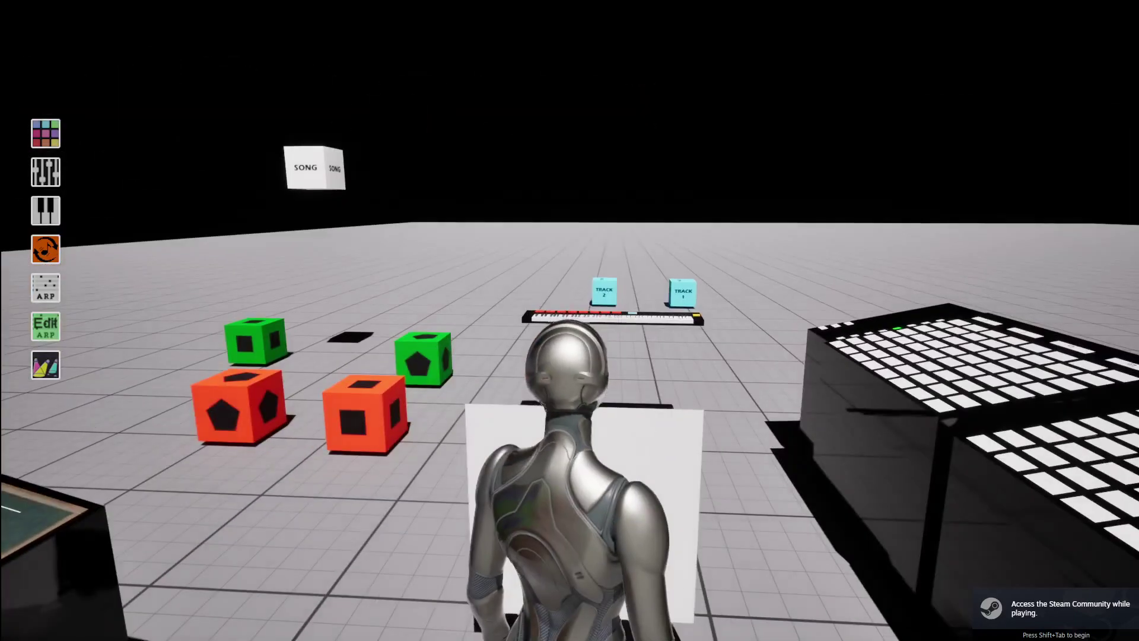
- Walk the avatar forward until it stands in front of the piano keyboard
key(w)
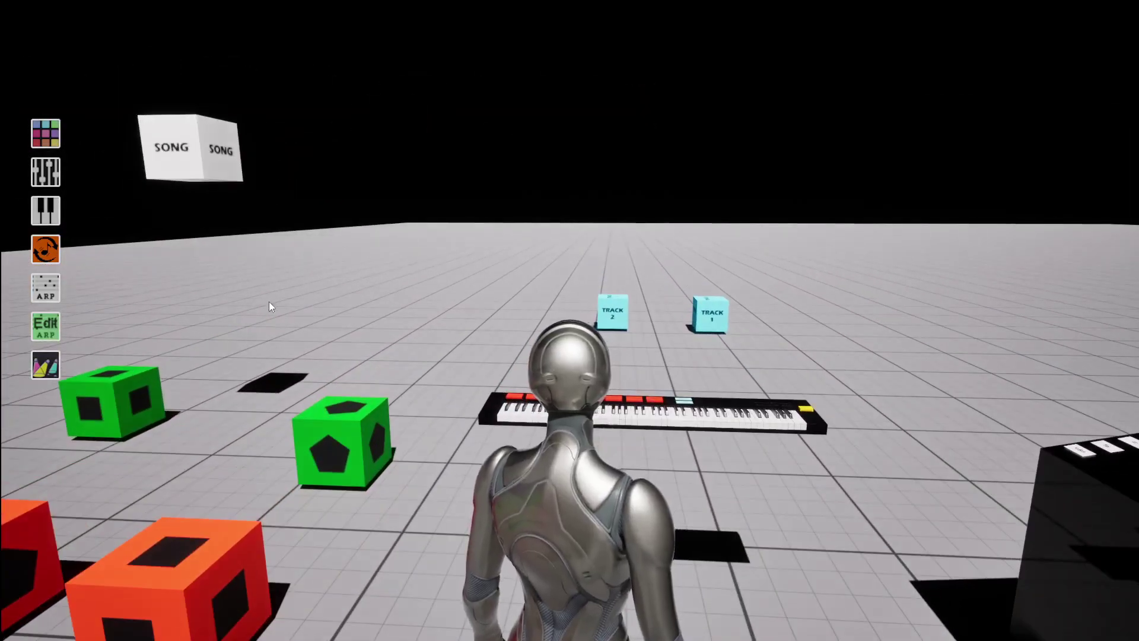
- Open Keyboard Controller and set AnalogSynth with the Major scale, keeping PC Keyboard input
click(40, 219)
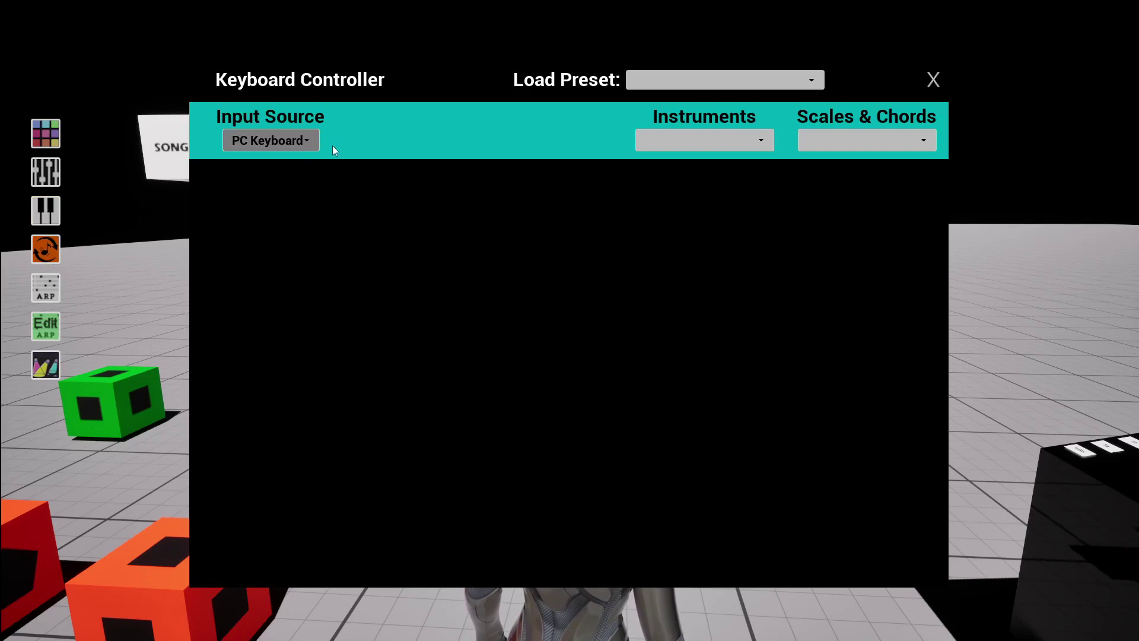
click(684, 143)
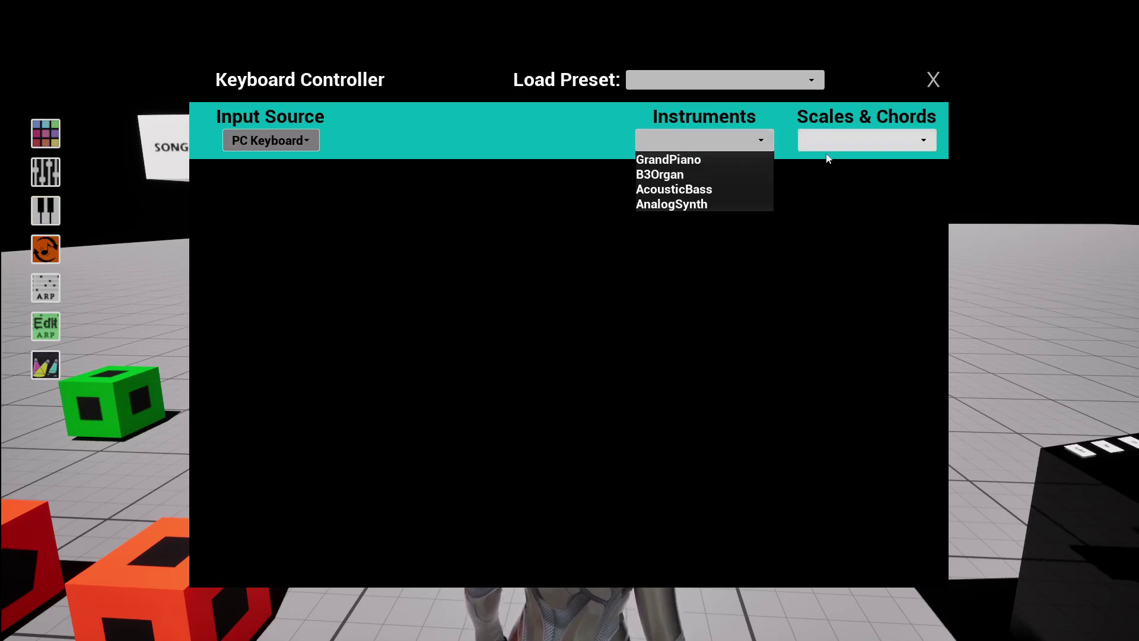
click(675, 208)
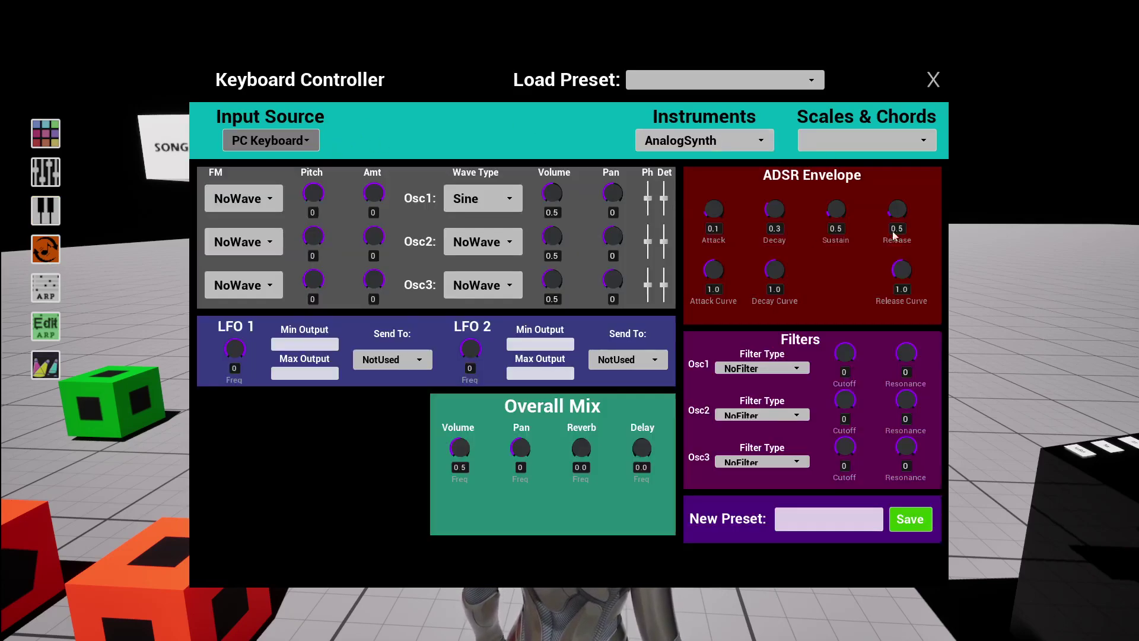
click(878, 134)
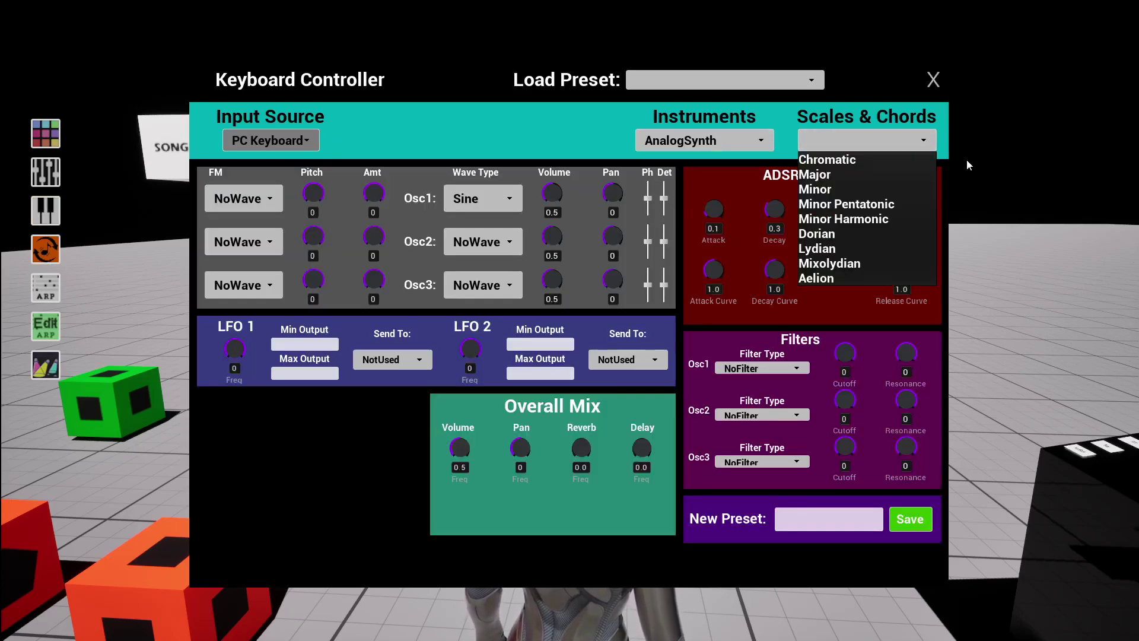
click(834, 176)
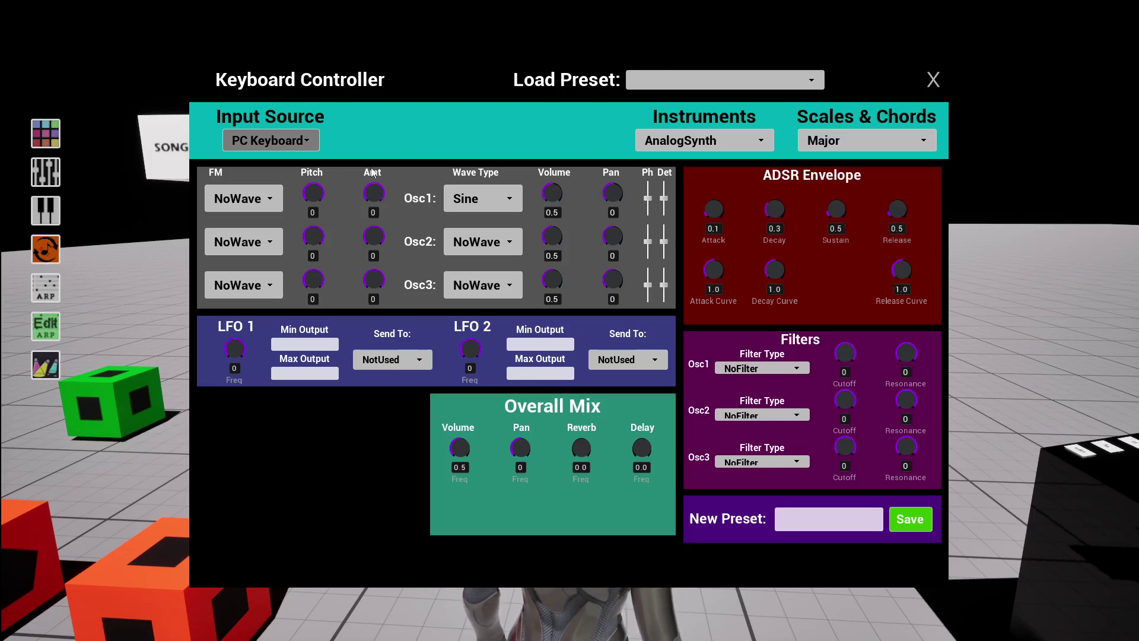
click(303, 141)
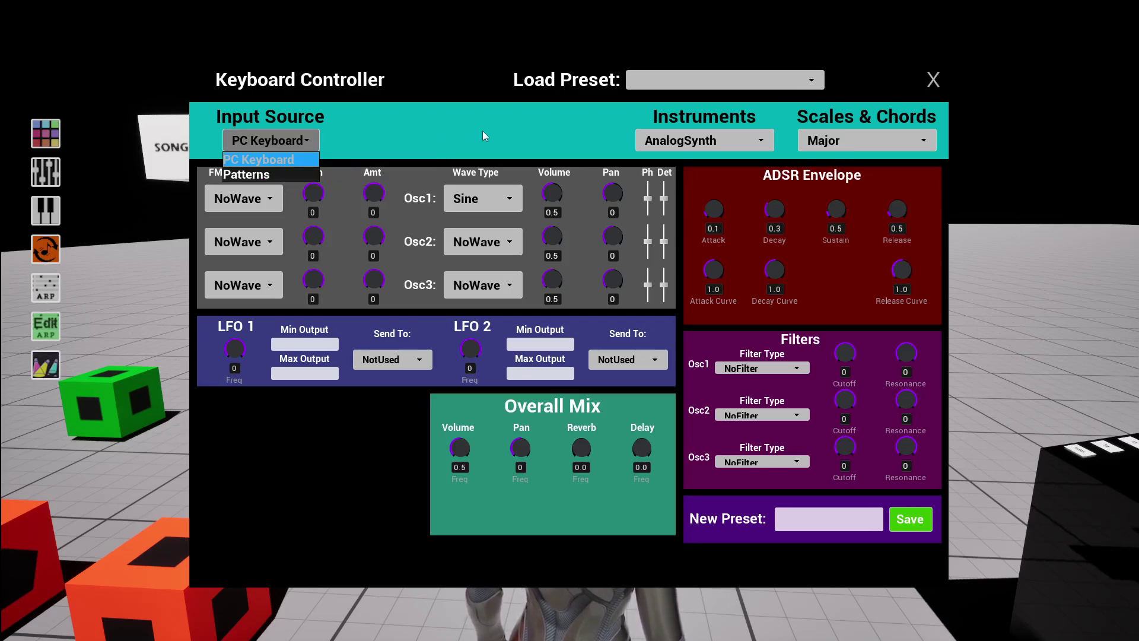
click(405, 129)
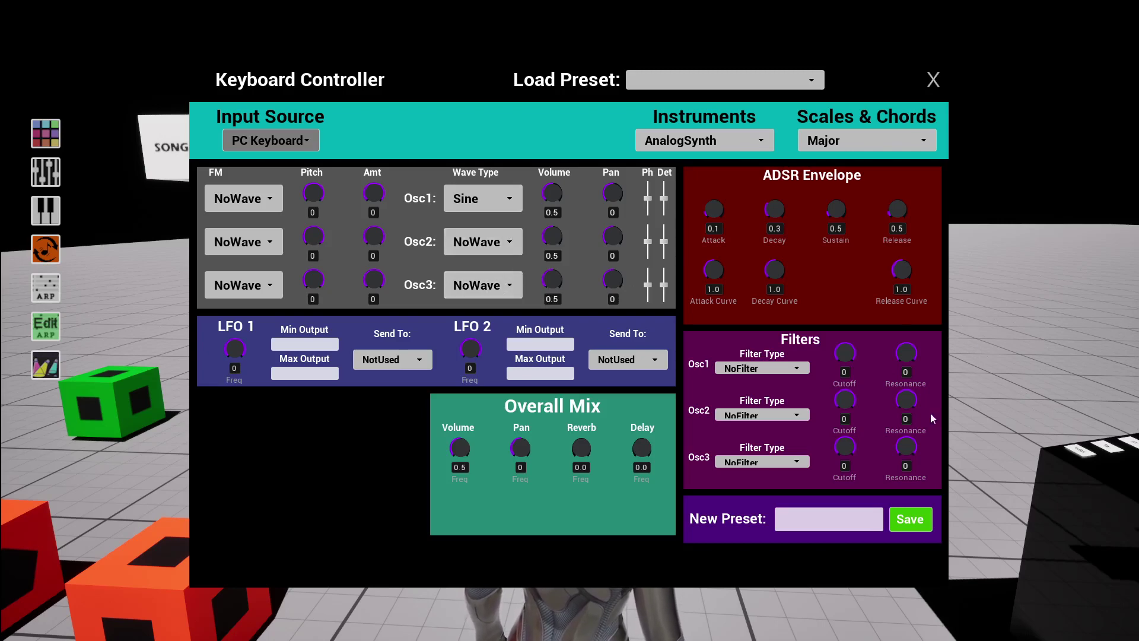
- Give Osc2 a Square wave at volume 0.287 and lower Osc1's volume to 0.325
click(487, 242)
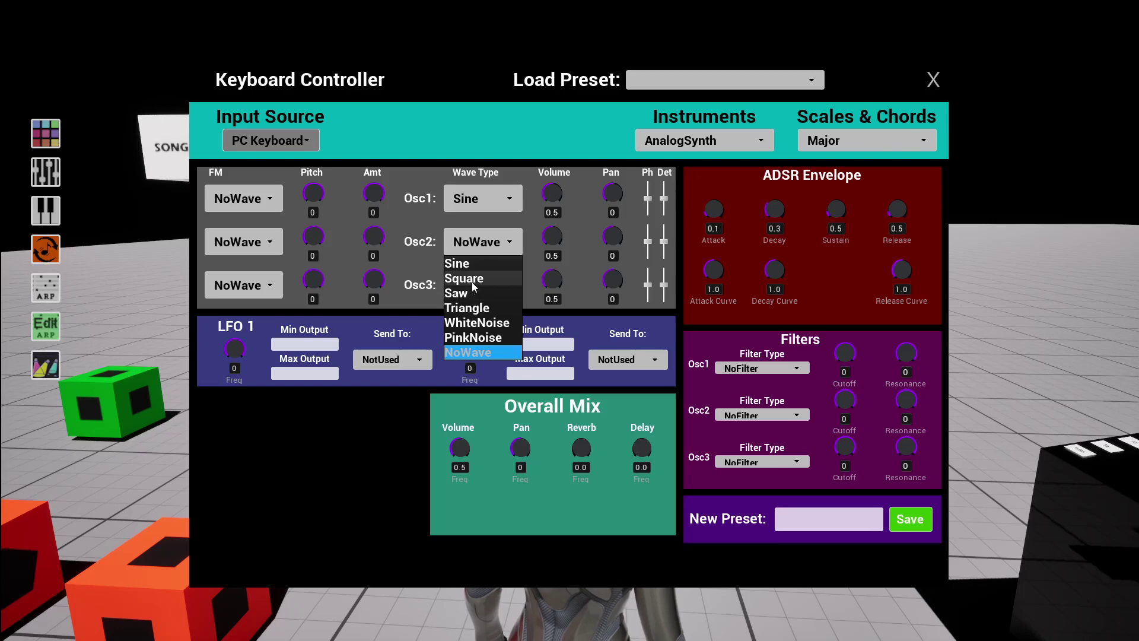
click(473, 279)
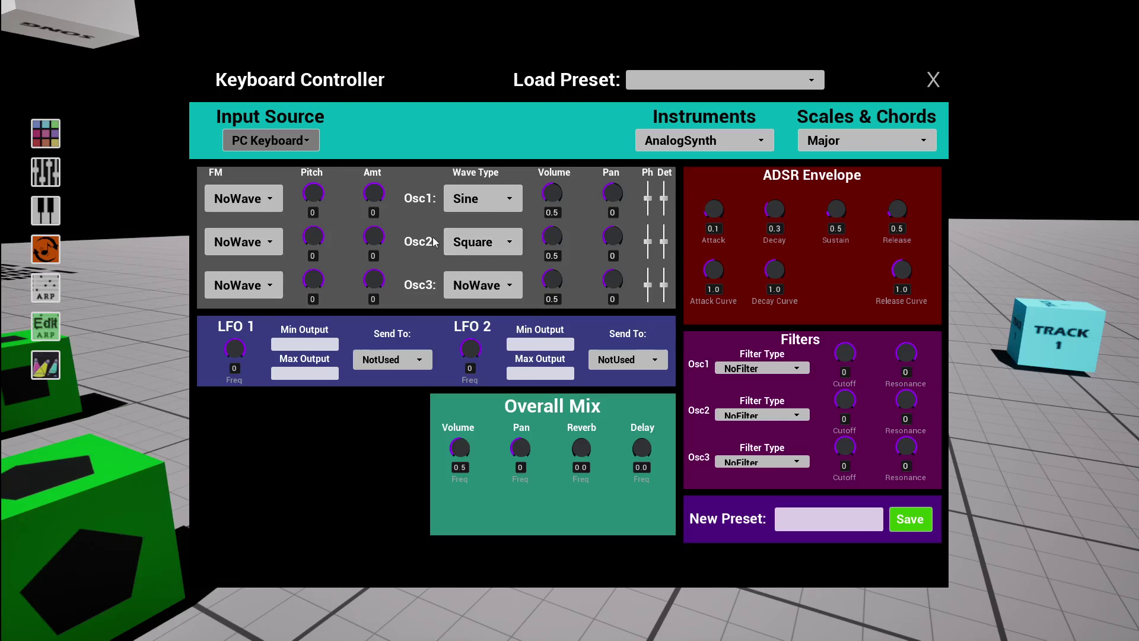
drag(547, 247, 547, 236)
drag(550, 193, 550, 209)
- Switch Osc2 to Saw at volume 0.52, then set it to NoWave
click(504, 241)
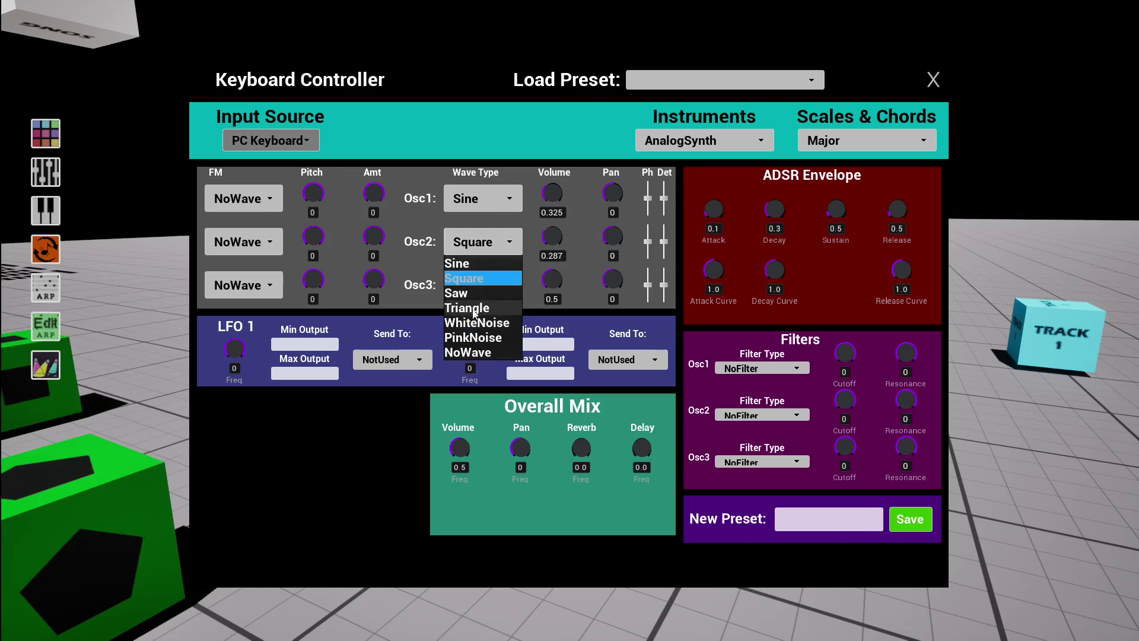
click(466, 293)
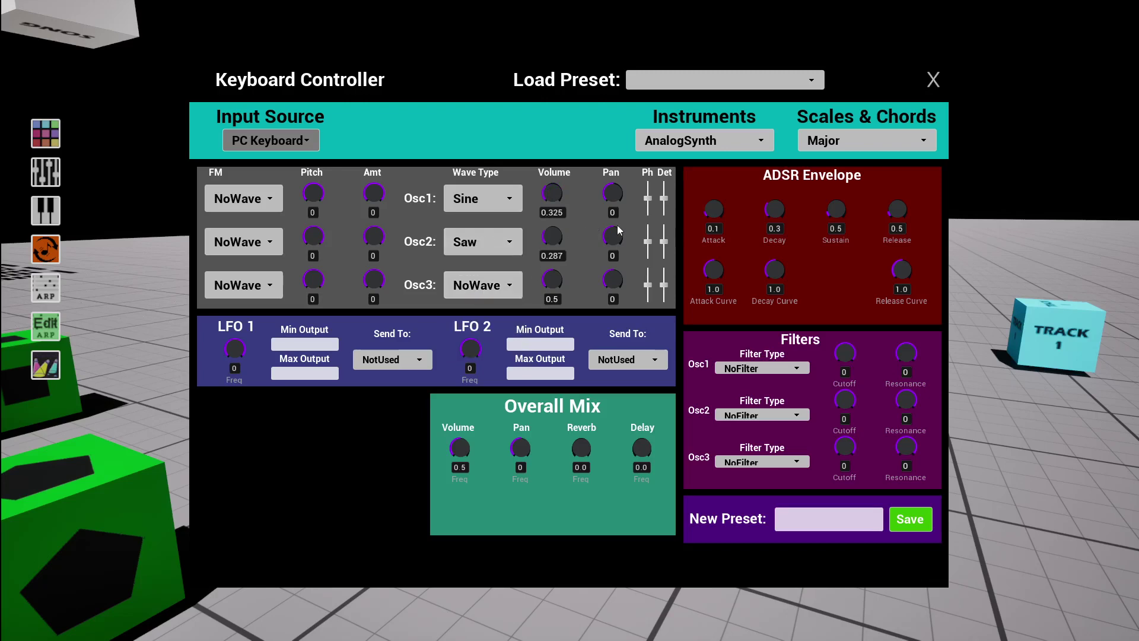
drag(557, 229, 556, 217)
click(514, 242)
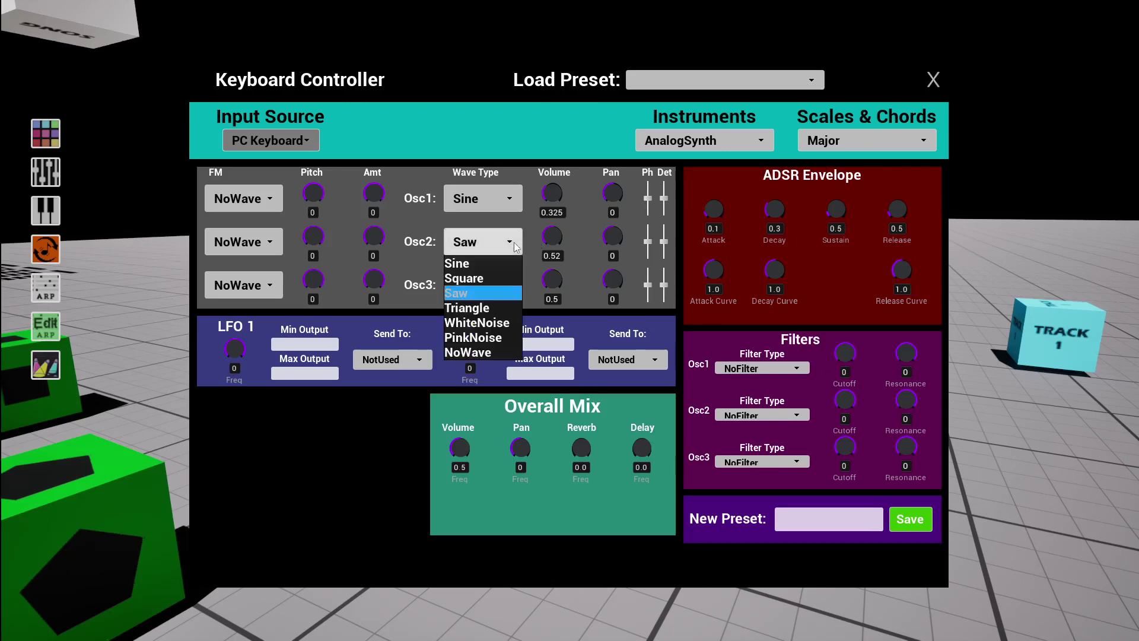
click(460, 352)
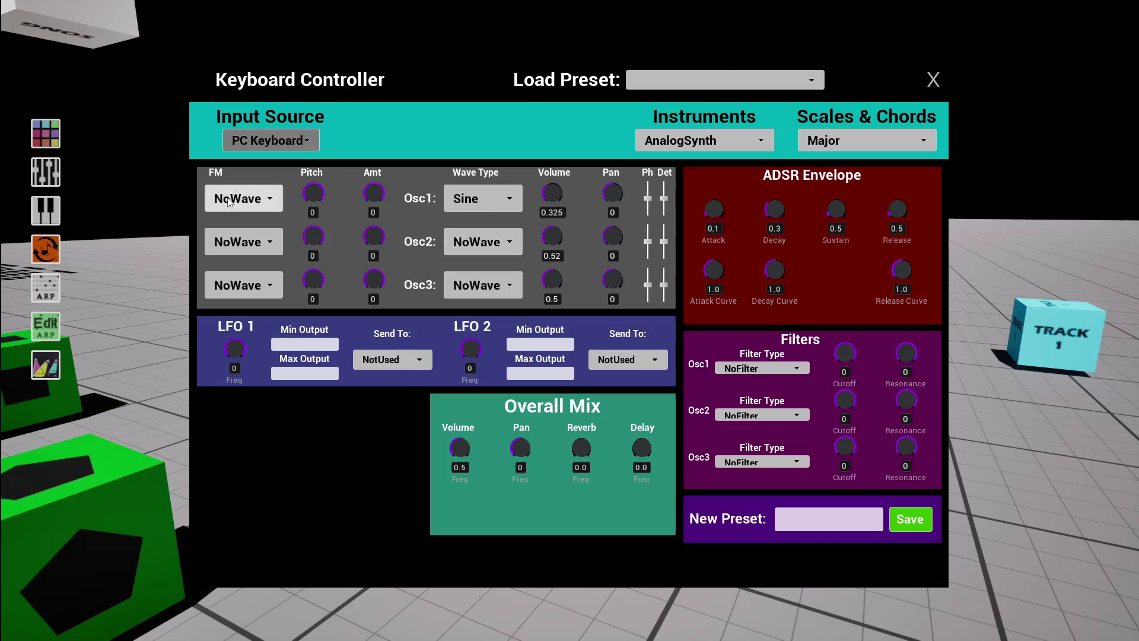
- Use a Sine FM modulator on Osc1, tuning FM pitch to -5.729 and amount to 2.793
click(270, 198)
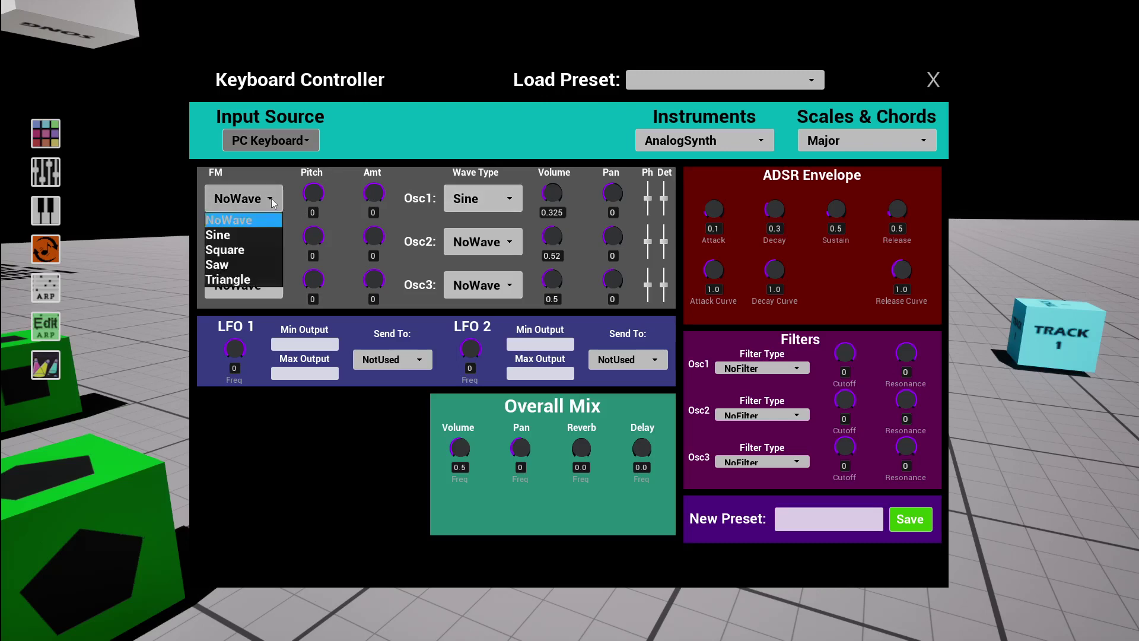
click(218, 235)
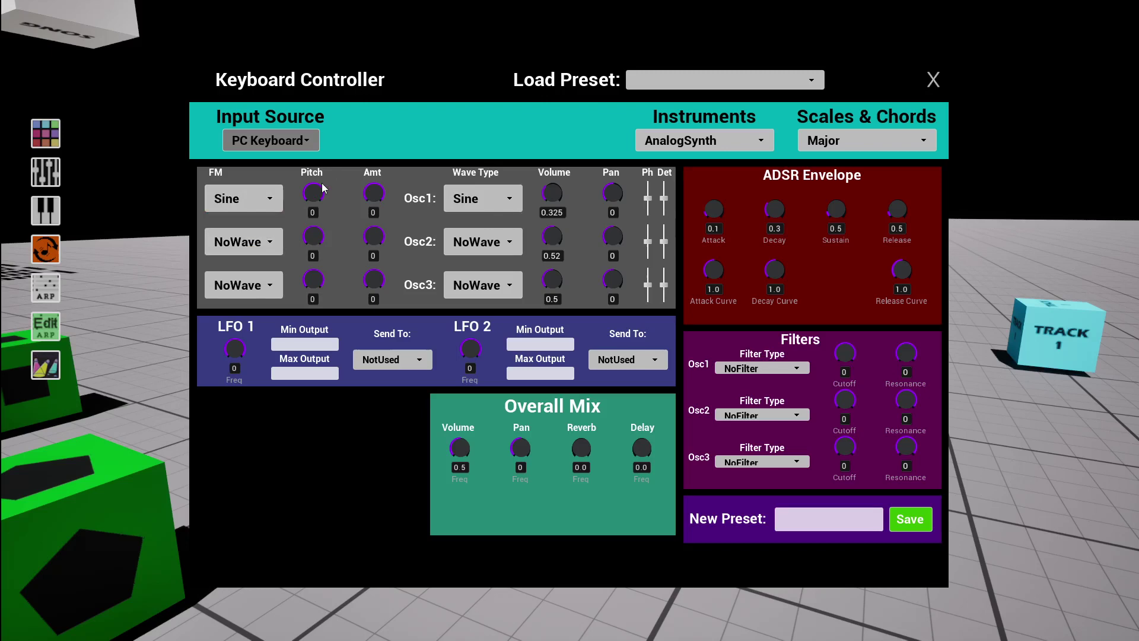
drag(321, 190, 317, 189)
drag(382, 187, 382, 187)
drag(372, 197, 366, 191)
drag(307, 199, 305, 200)
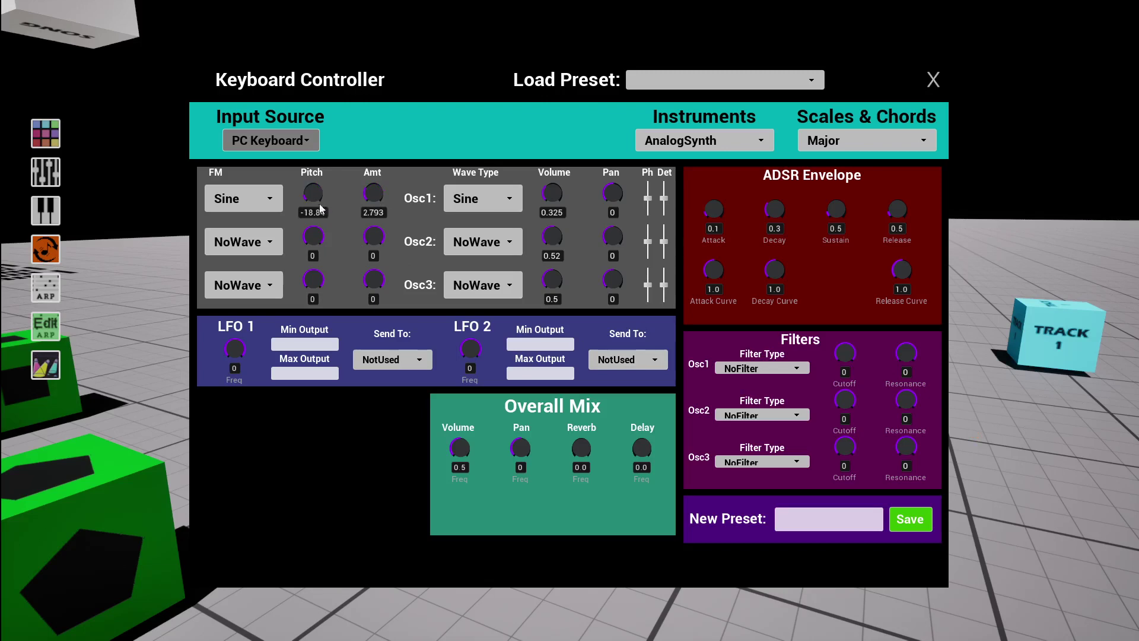
drag(309, 189, 356, 200)
- Set LFO 1 to about 5.6, output -10 to 10, routed to Osc1Pitch, then raise its frequency
drag(236, 348, 240, 338)
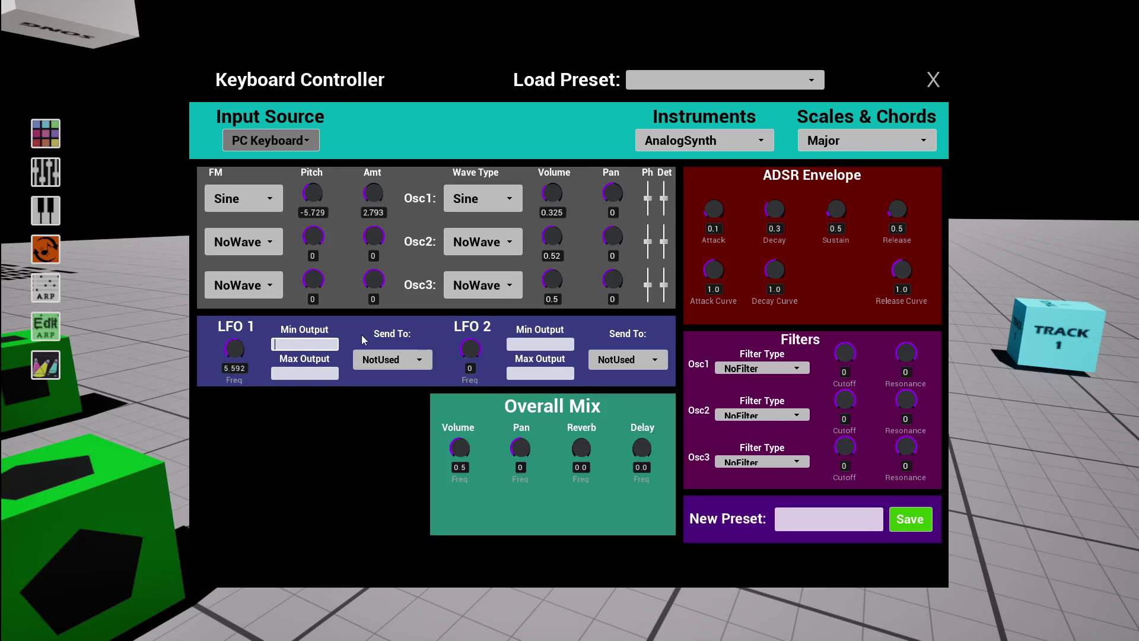
text(-10)
click(295, 373)
text(10)
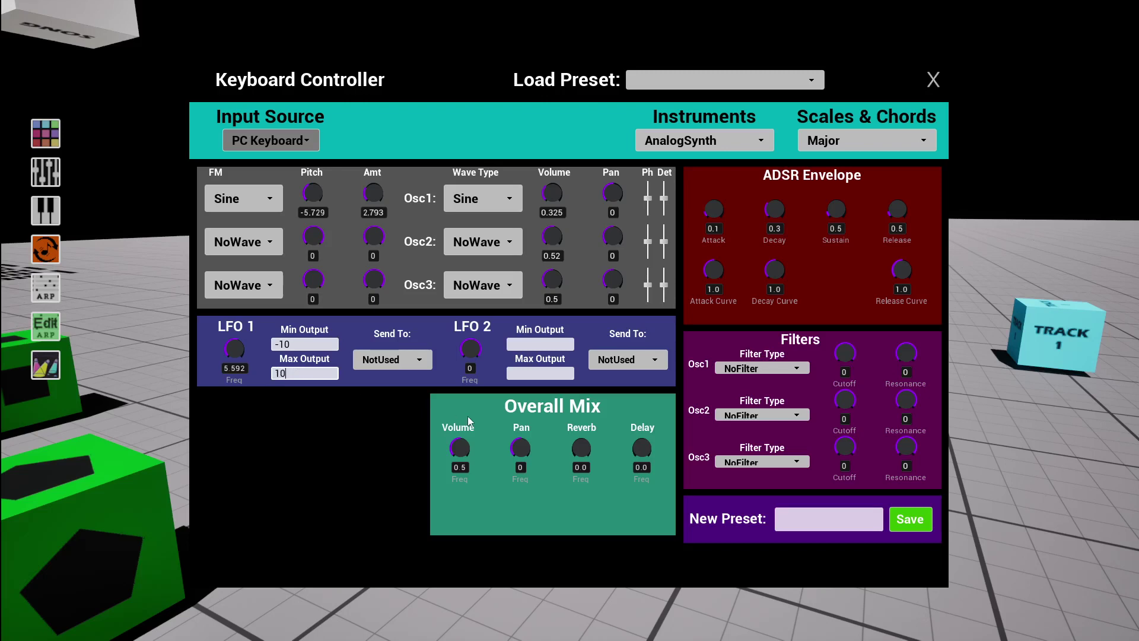
click(410, 362)
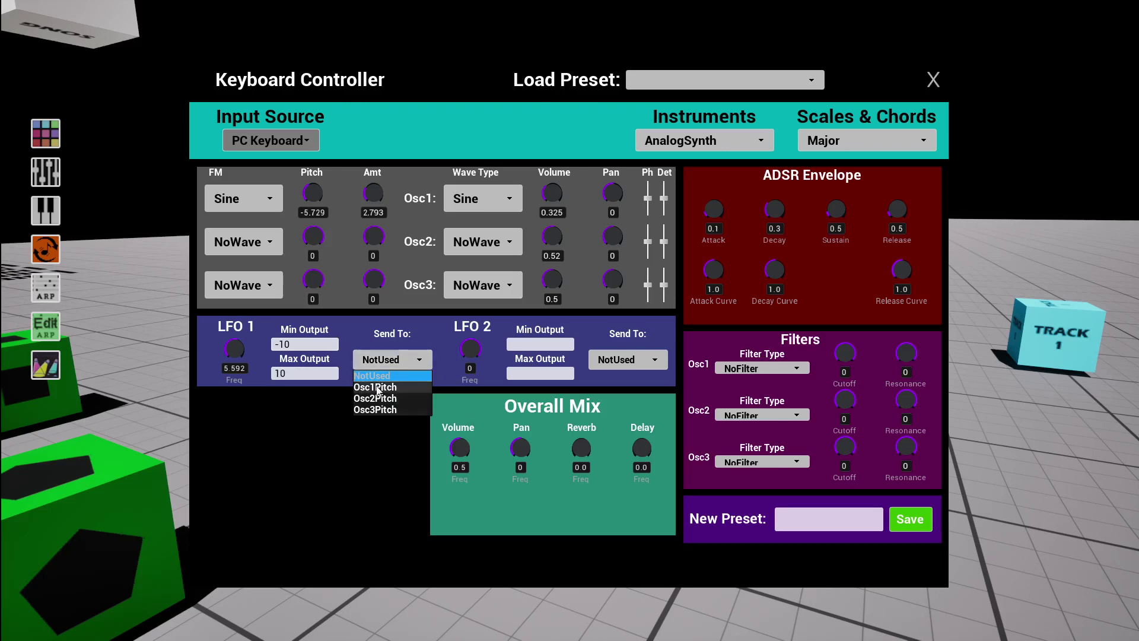
click(377, 389)
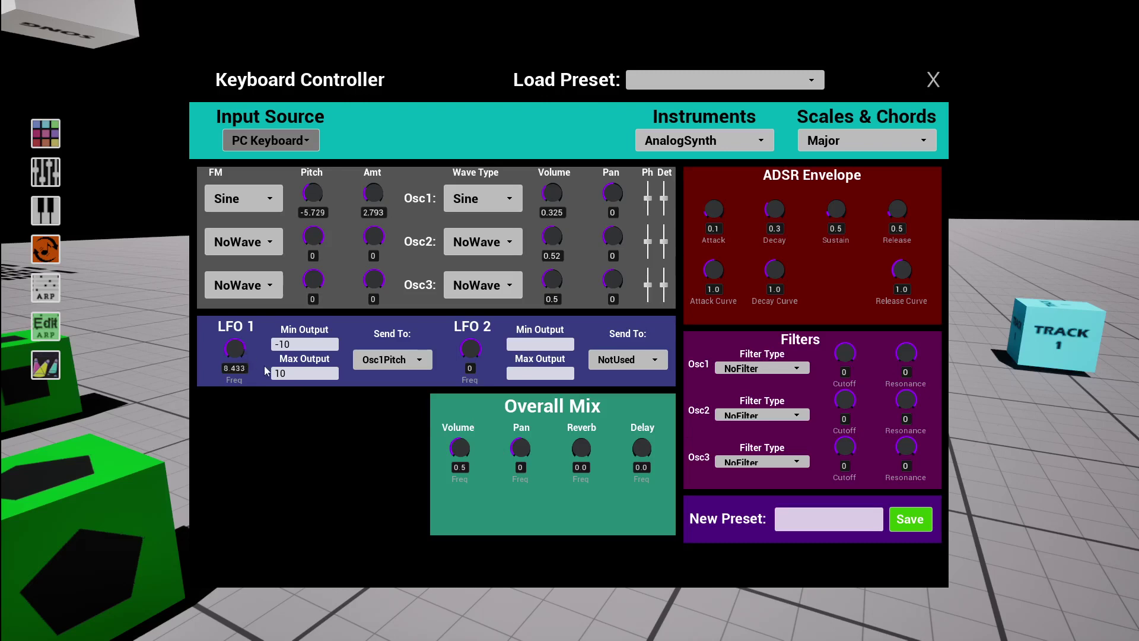
scroll(244, 352, up, 2)
- Lower LFO 1 frequency to 1.801 and lengthen the envelope release to 2.794
click(224, 348)
click(284, 373)
drag(905, 205, 901, 208)
- Put a LowPass filter with raised resonance on Osc1, release 1.311, LFO 1 at 5.289
click(797, 367)
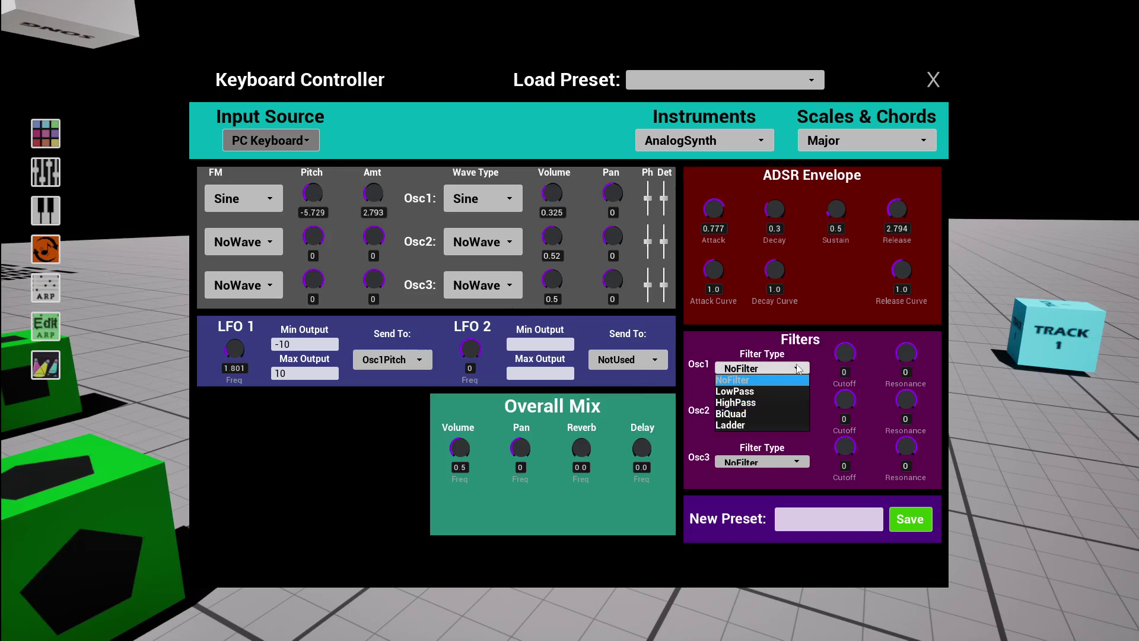
click(735, 393)
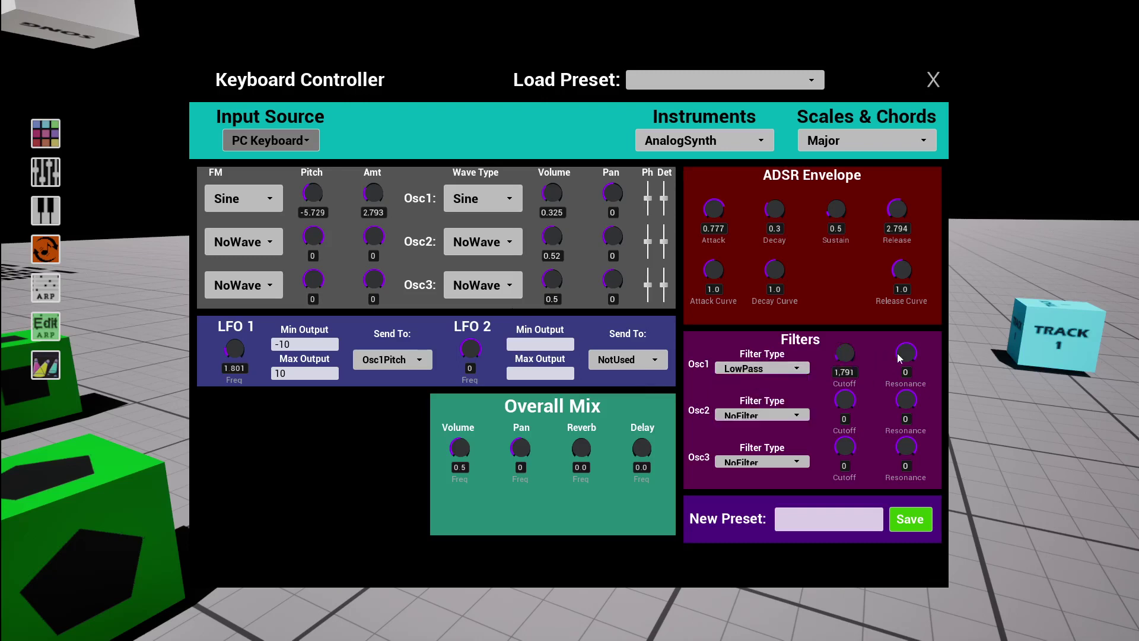
drag(898, 353, 972, 364)
drag(889, 222, 889, 206)
drag(236, 346, 246, 343)
- Switch the input source to Patterns and select Melody7 under the Melody pattern type
click(310, 146)
click(261, 171)
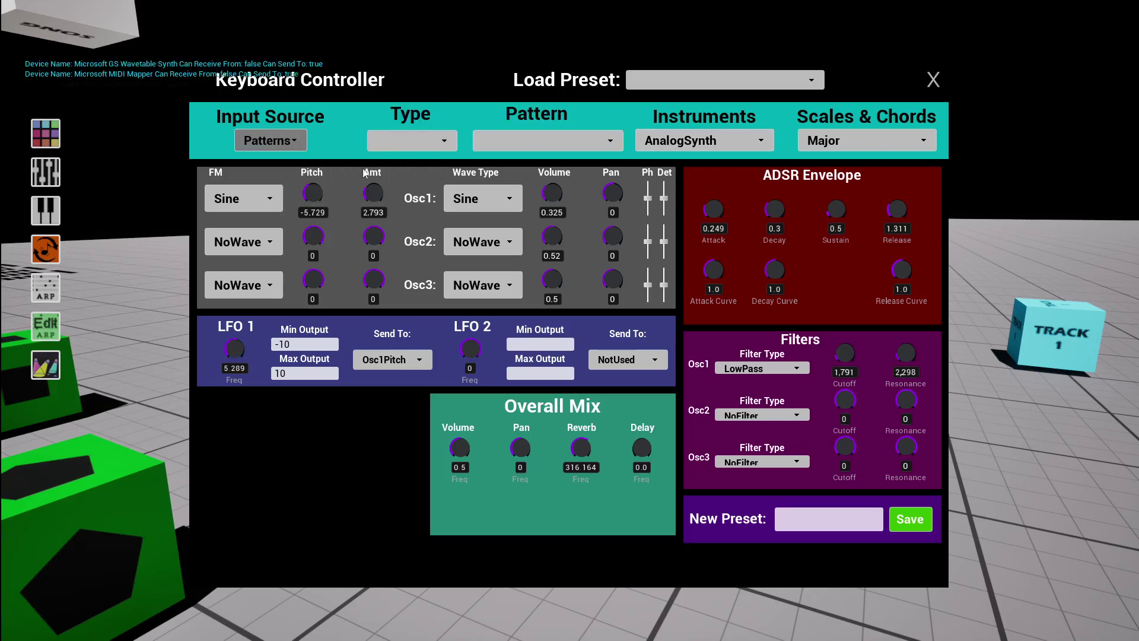
click(441, 141)
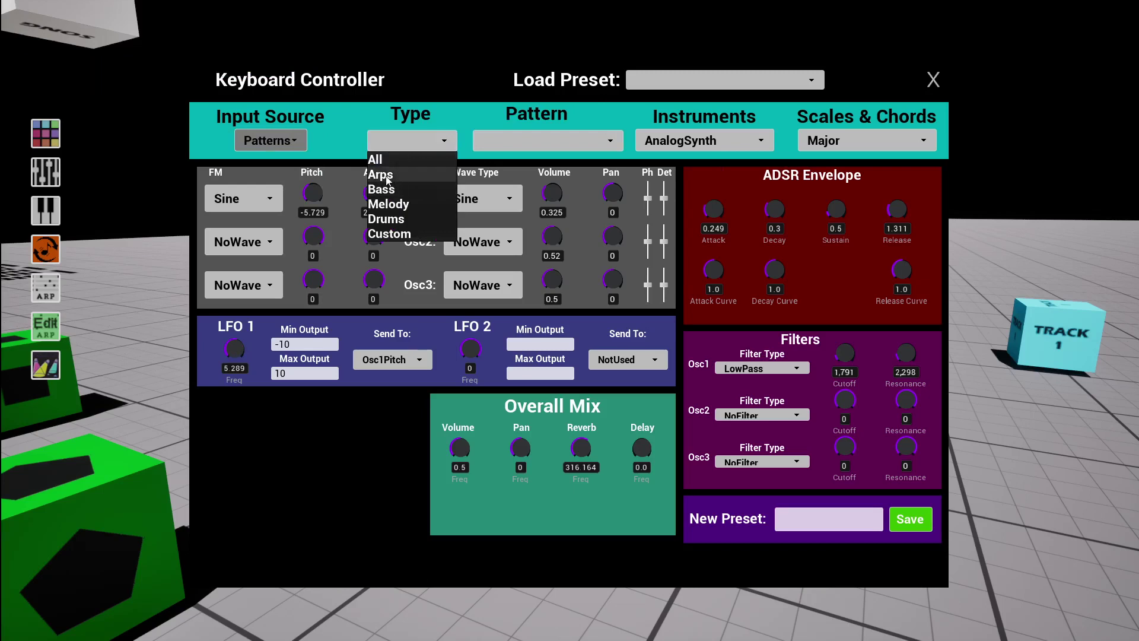
click(422, 176)
click(433, 144)
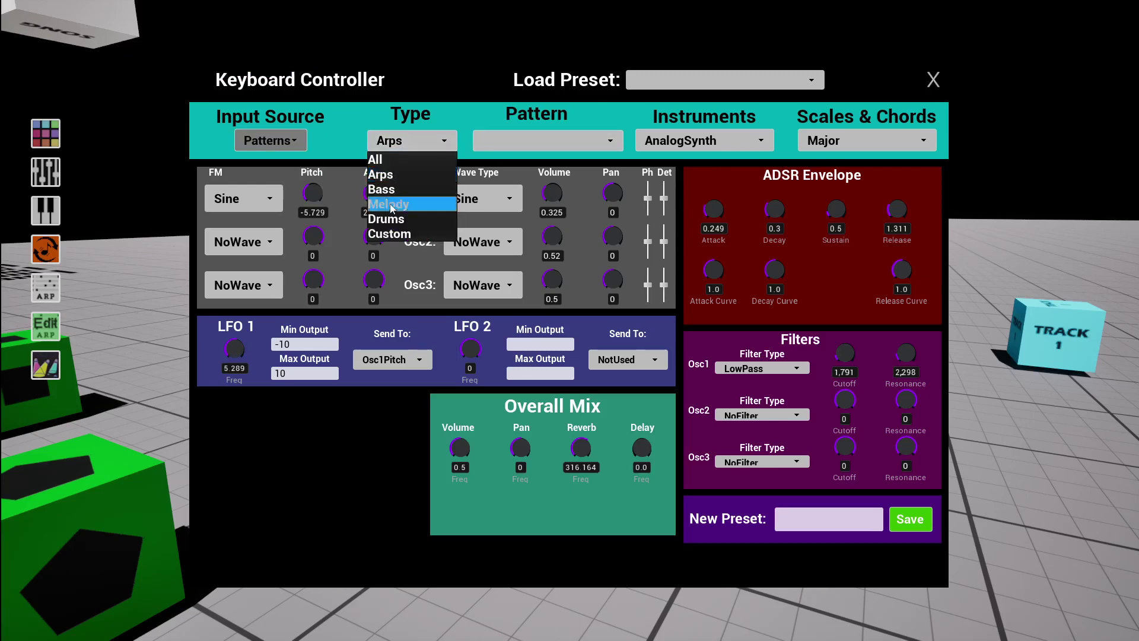
click(403, 202)
click(543, 147)
click(527, 259)
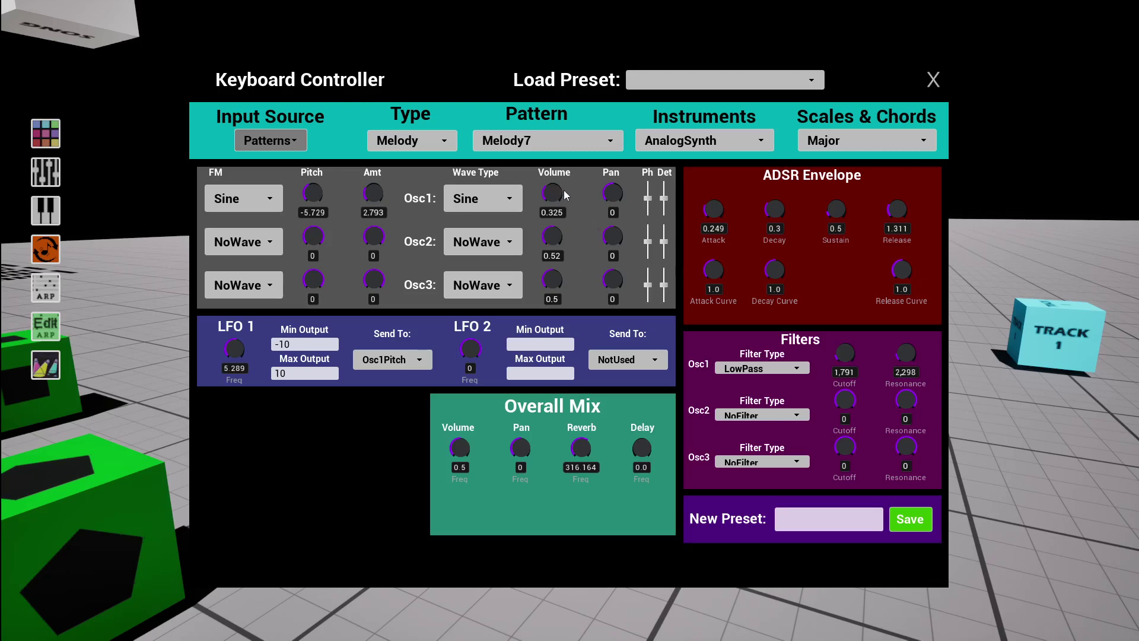
- Give Osc2 a Square wave at volume 0.277 and pan it to the left
click(508, 244)
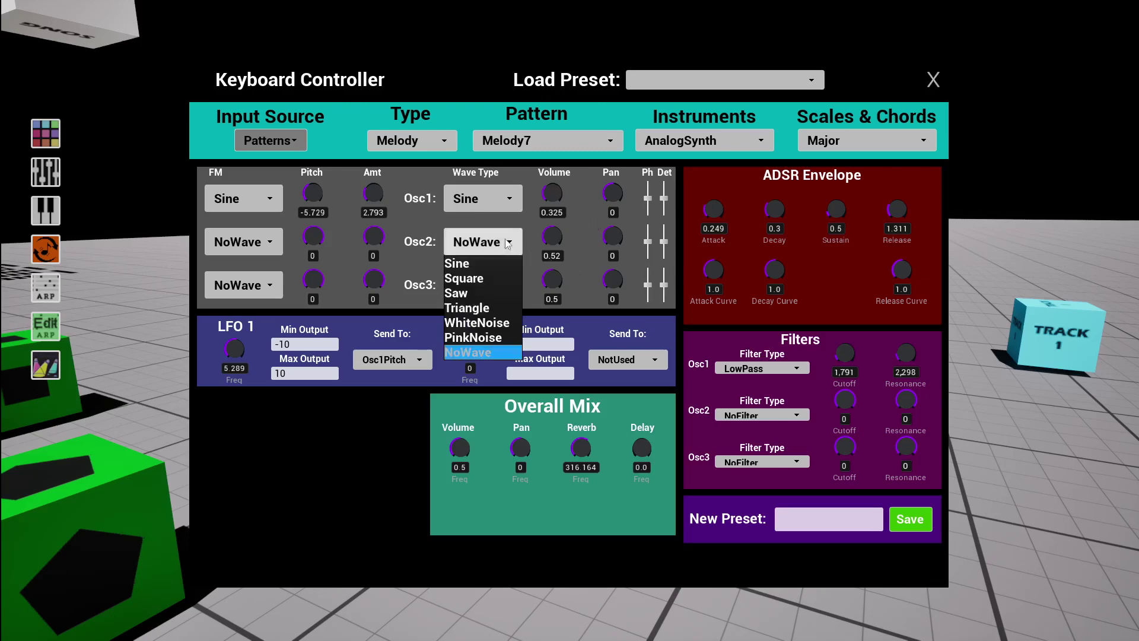
click(464, 278)
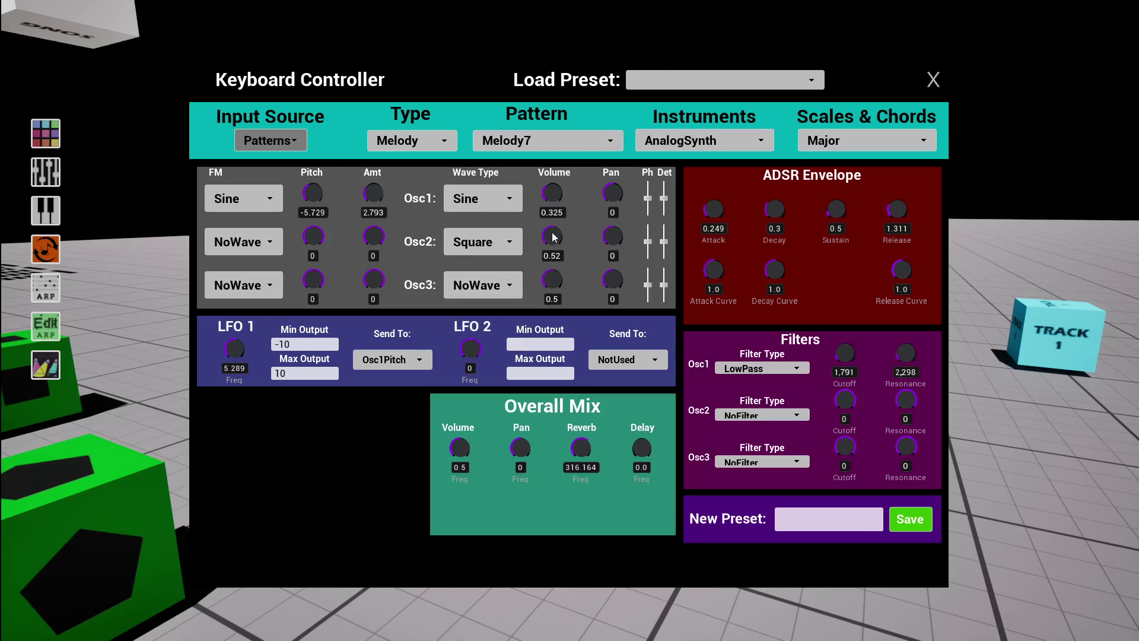
drag(554, 237, 550, 239)
drag(613, 238, 602, 244)
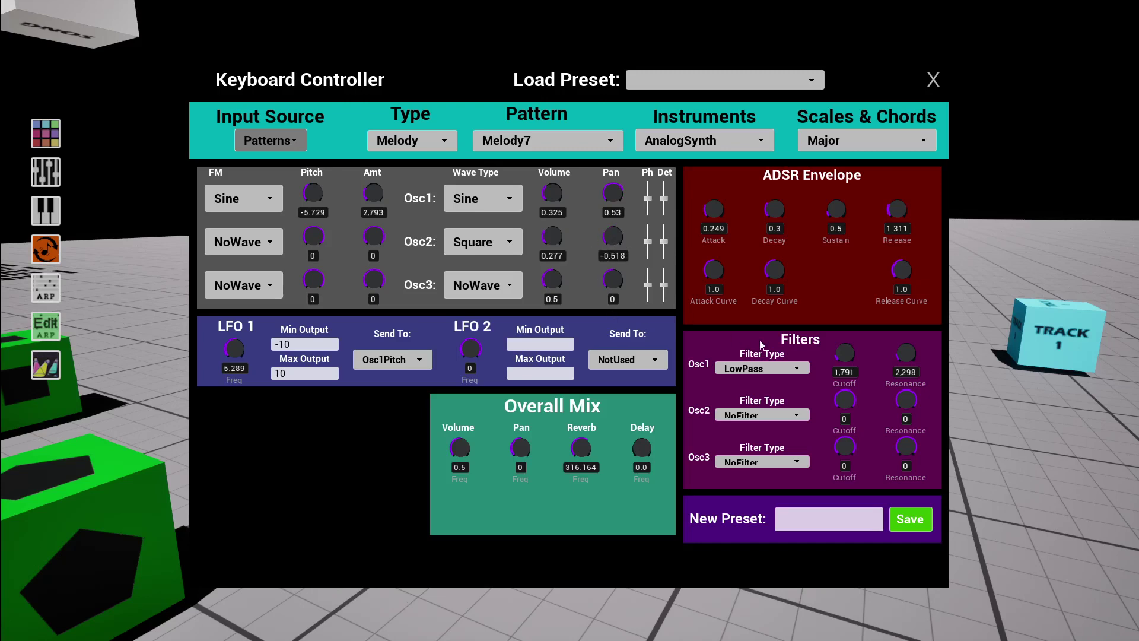